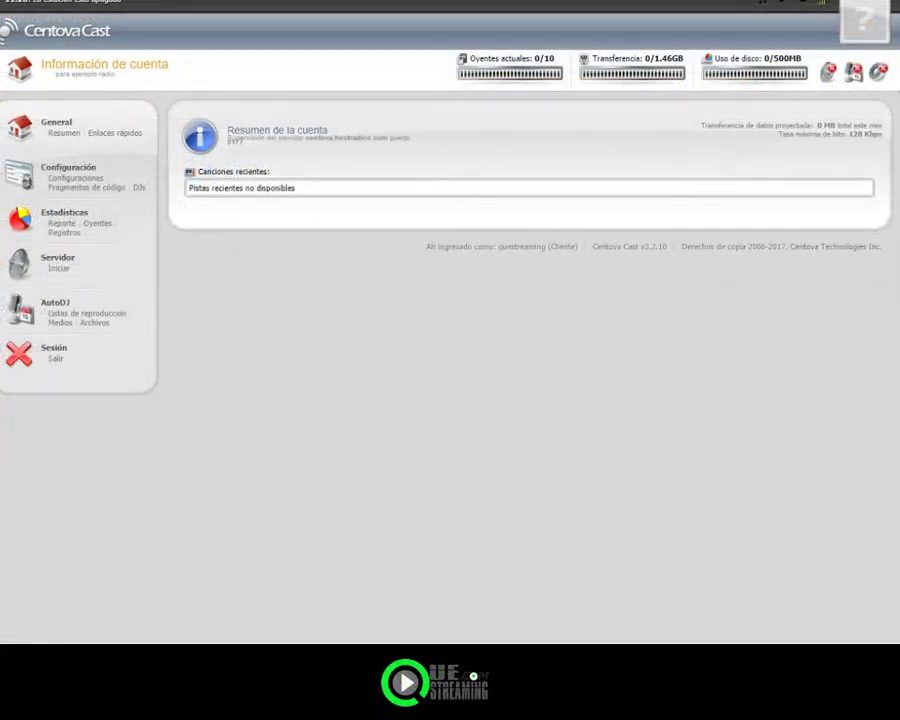
Step: Go to the stream Configuraciones and open the AutoDJ Archivos file manager
click(62, 178)
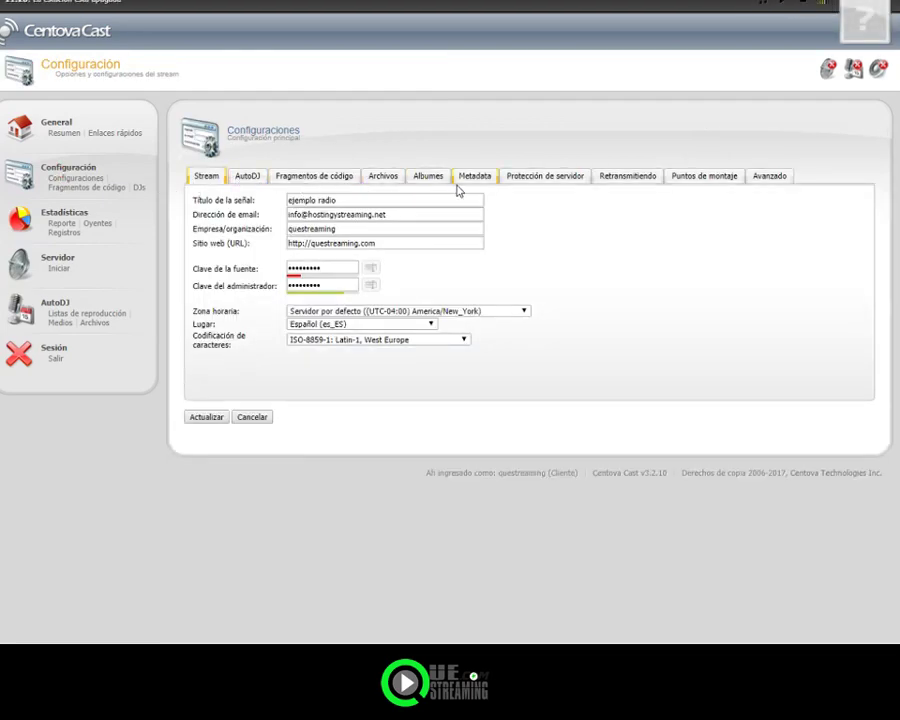
click(94, 323)
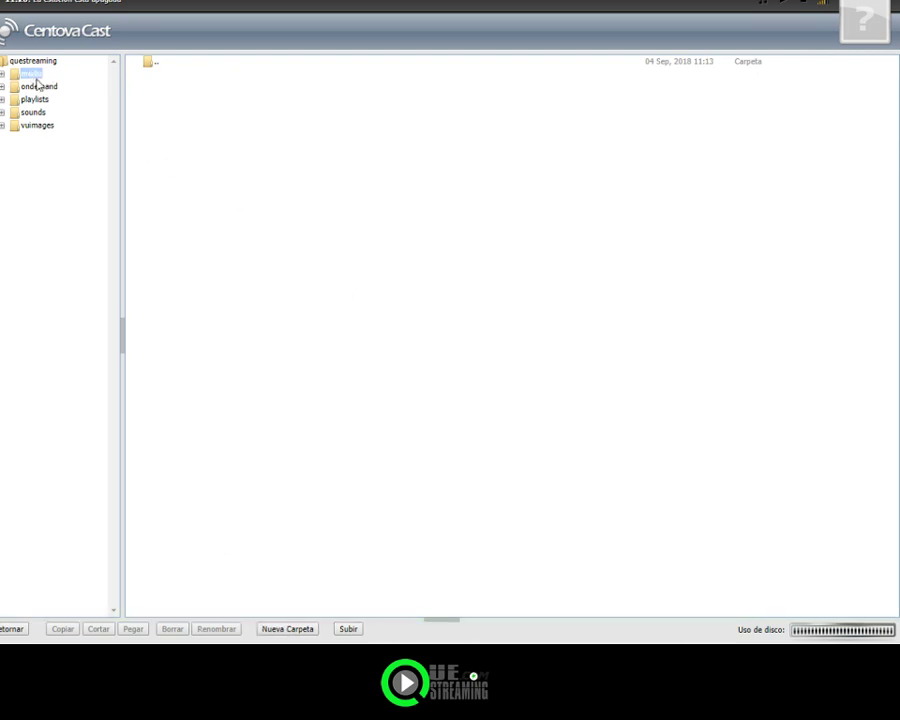
Step: Upload play.mp3 (3.8MB) into the media folder and return to the account summary
click(348, 629)
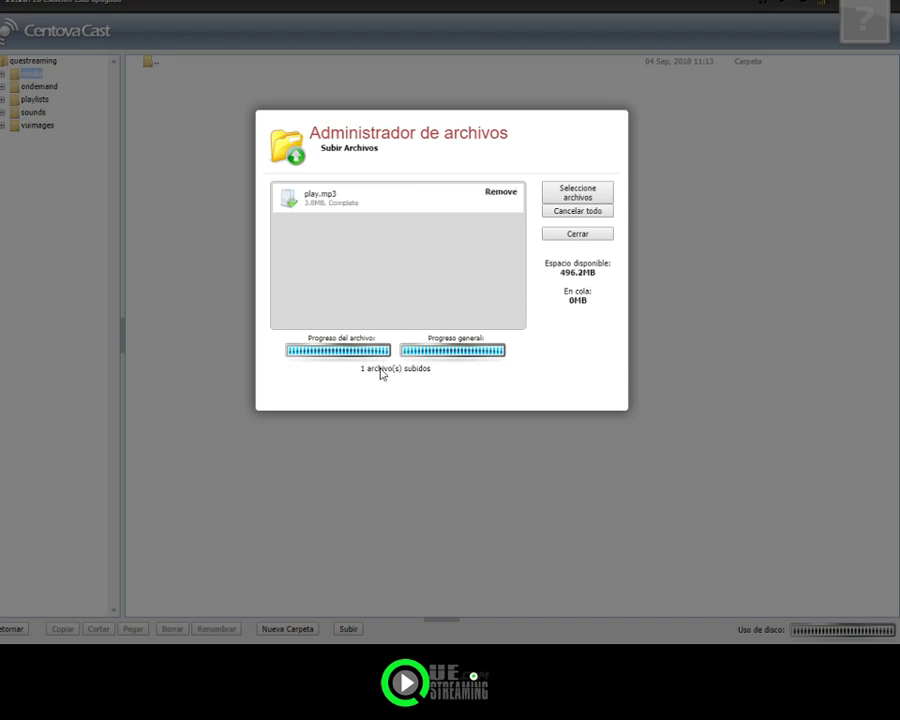
click(565, 236)
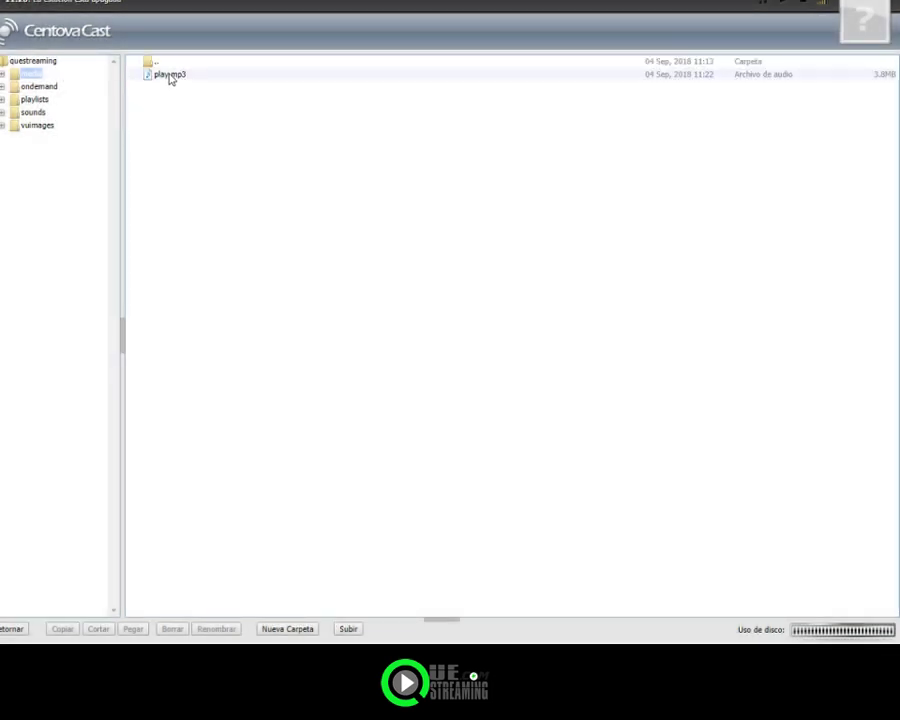
click(168, 76)
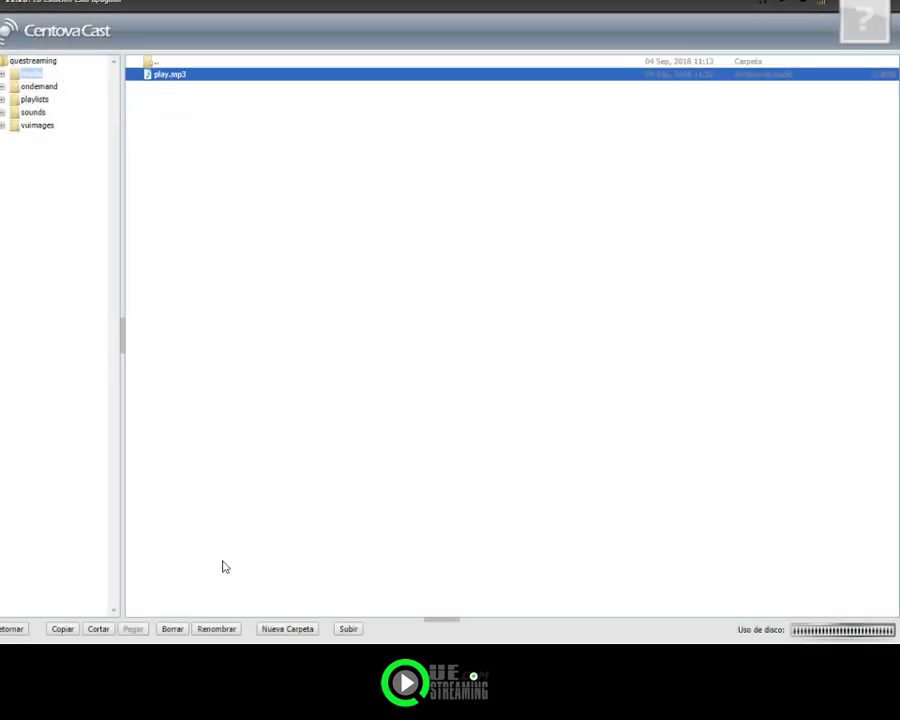
click(12, 629)
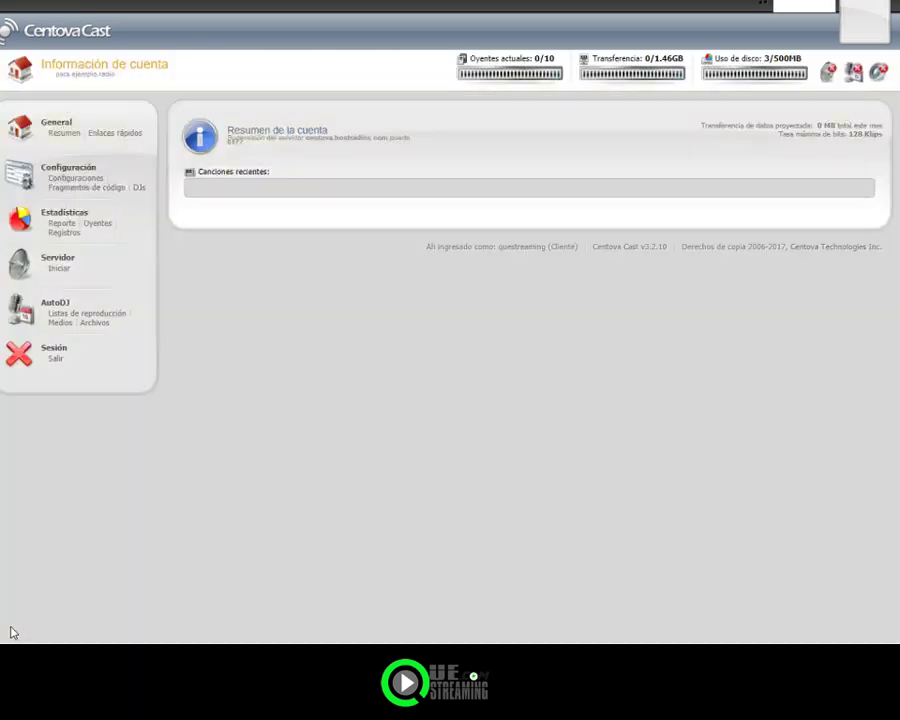
Step: Add Fugees' Killing Me Softly from The Score to Standard Rotation and save the playlist
click(60, 323)
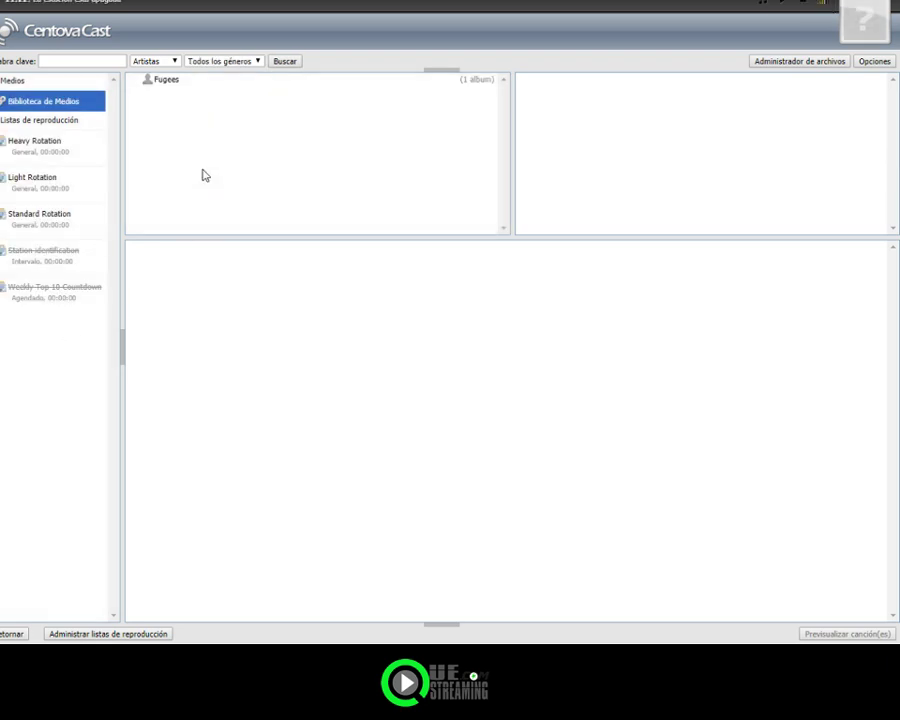
click(175, 85)
click(545, 102)
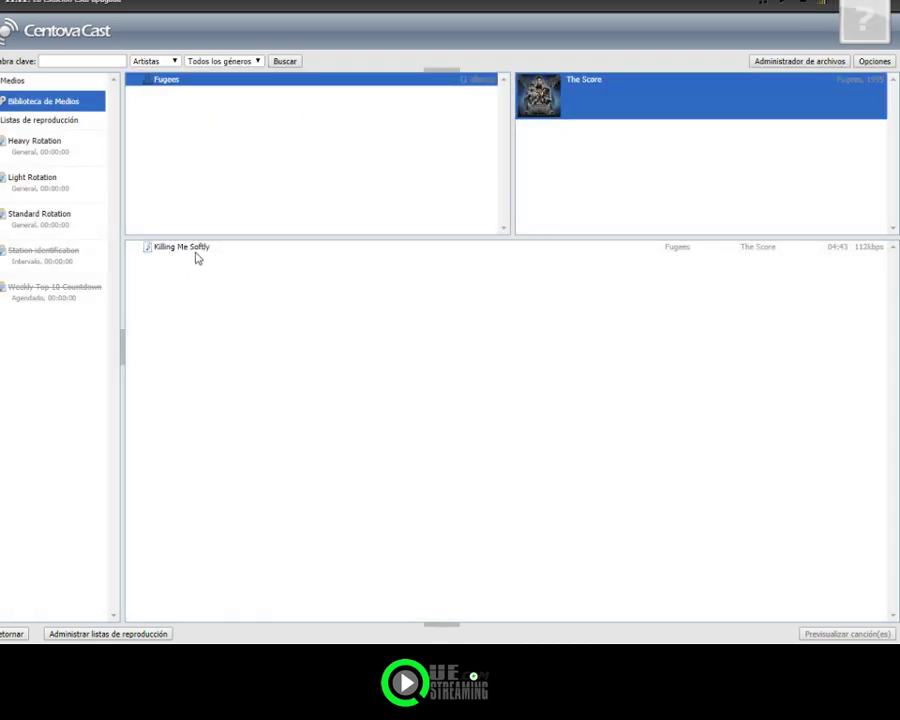
click(185, 247)
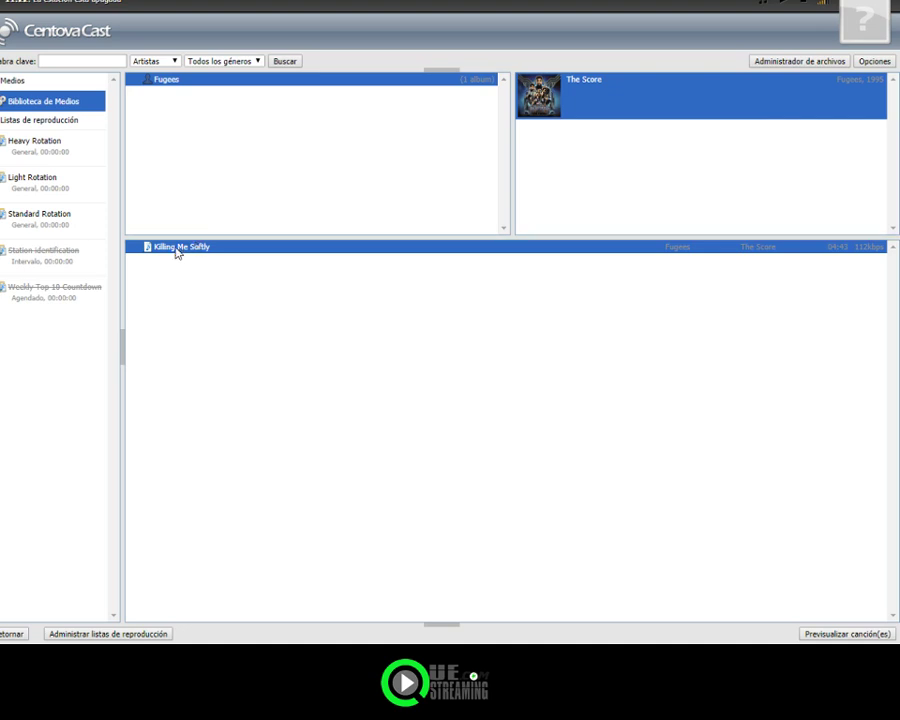
drag(175, 250, 42, 220)
click(56, 218)
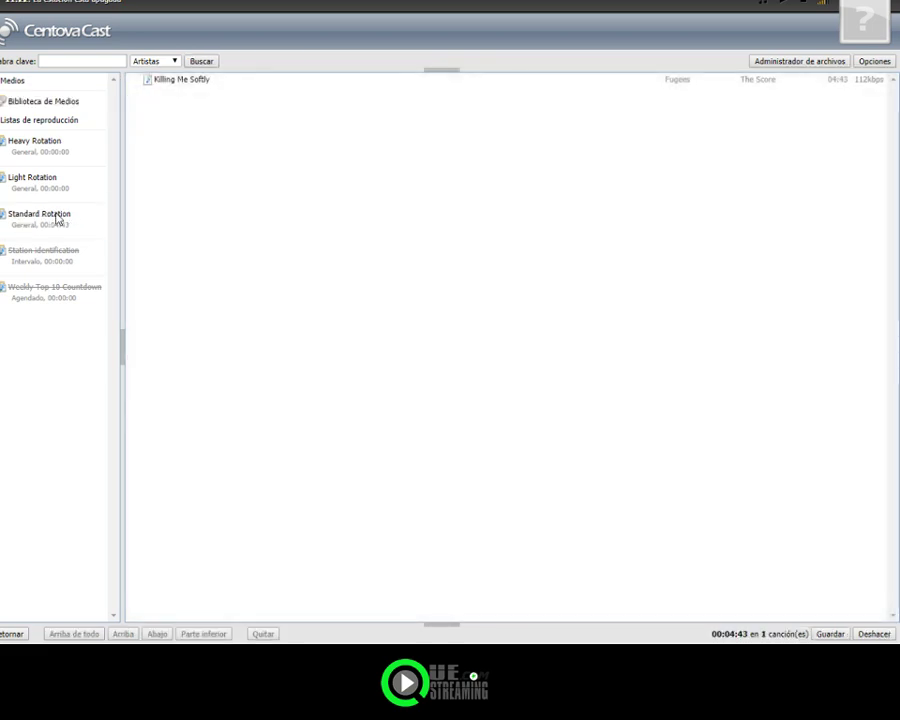
click(825, 635)
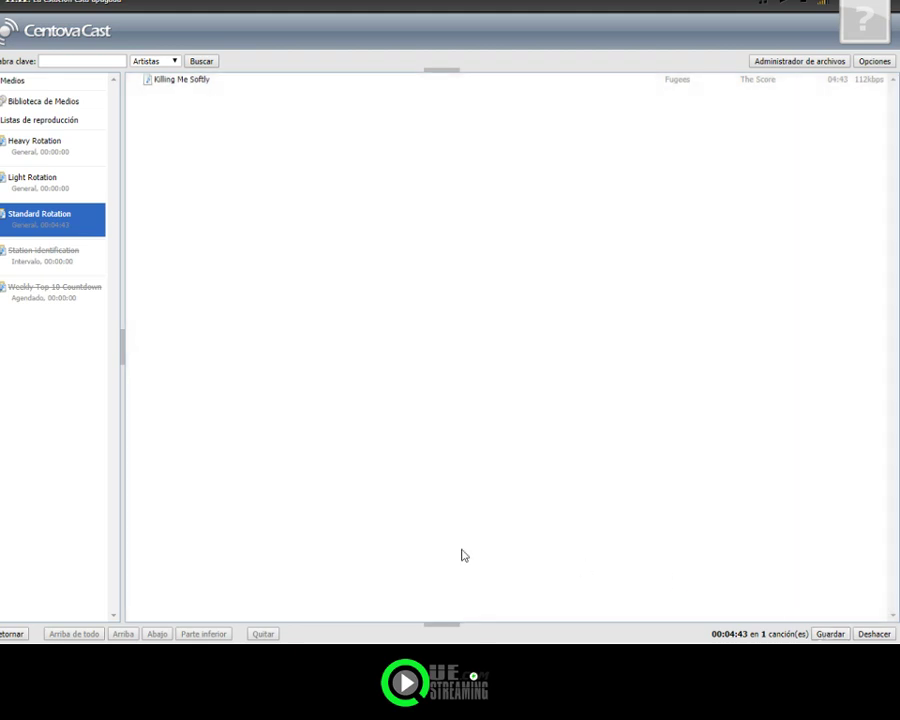
click(10, 632)
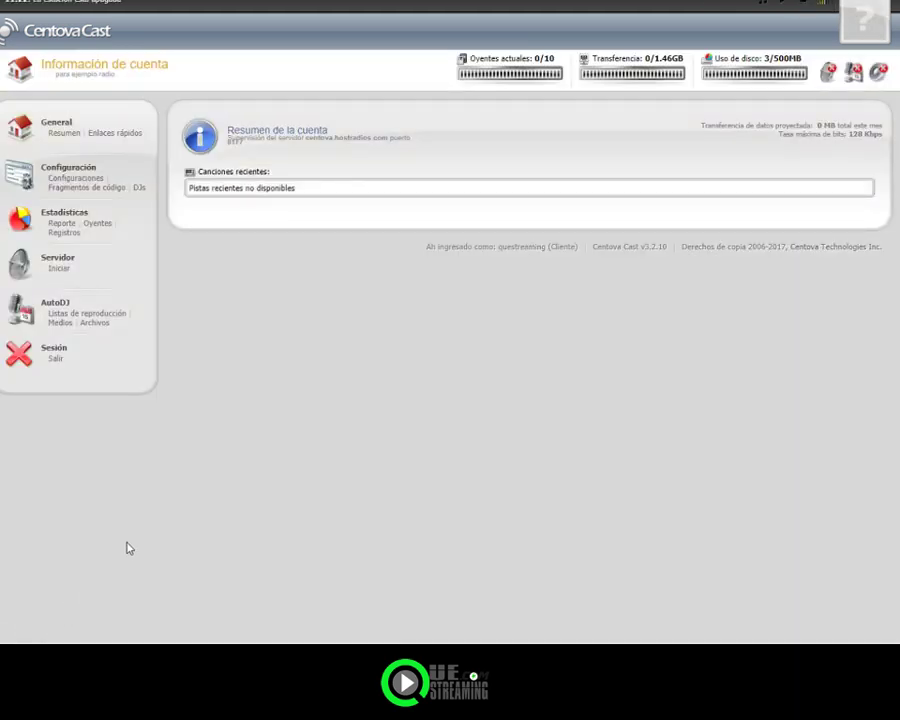
Step: Start the stream server, refresh the summary to list Killing Me Softly, then open stream settings
click(60, 269)
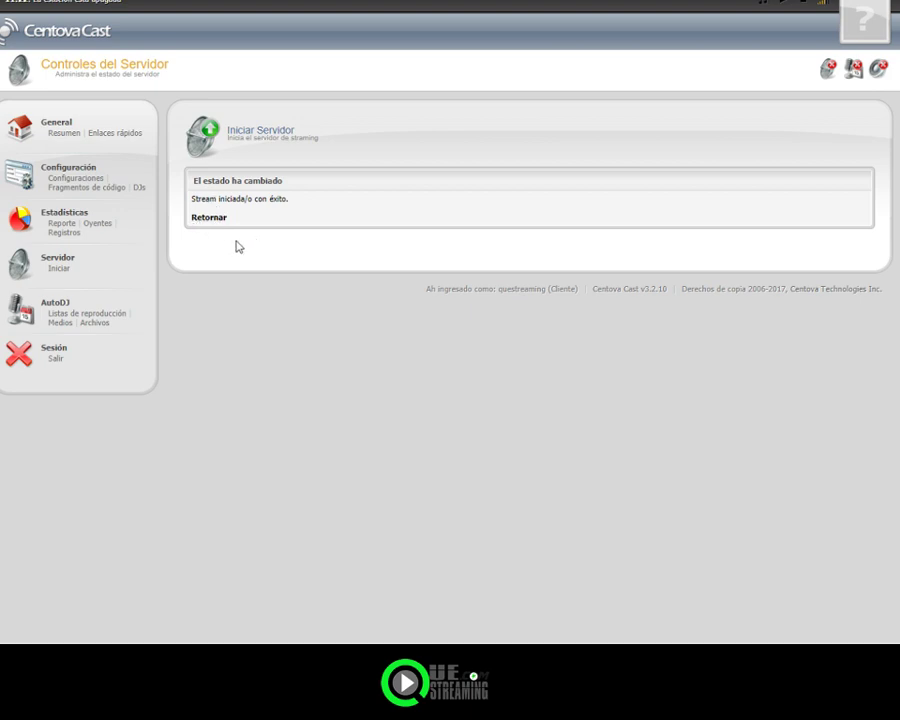
click(208, 218)
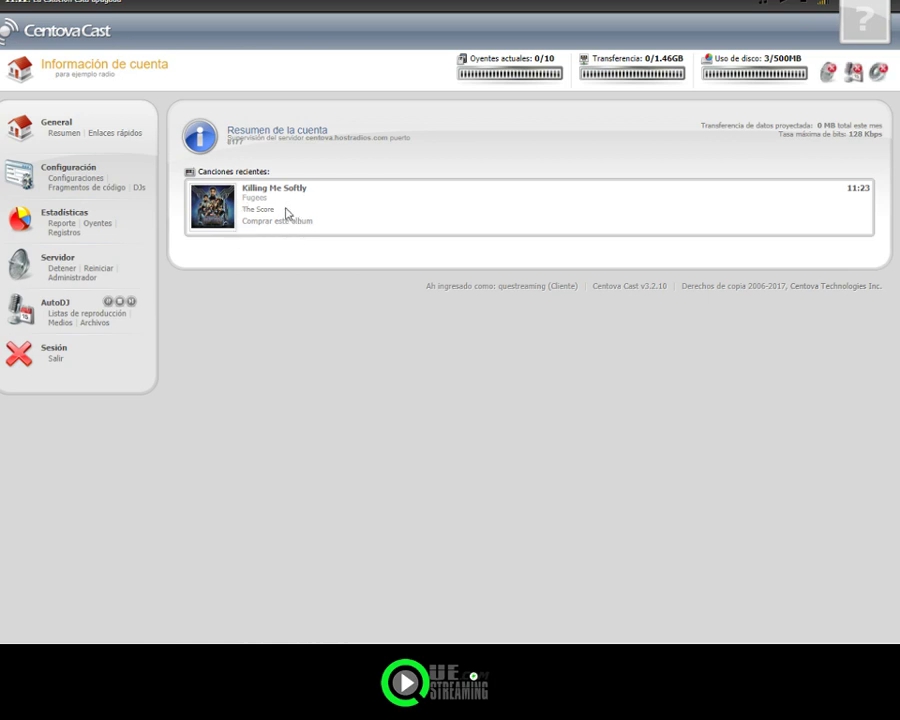
click(64, 133)
drag(75, 182, 72, 175)
click(72, 175)
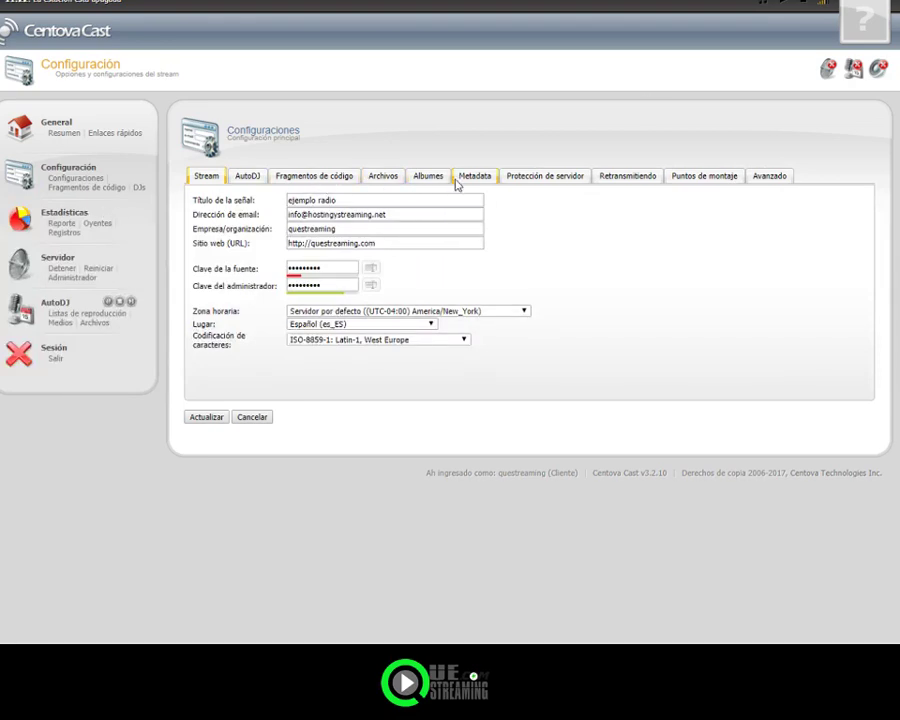
Step: Lower the /stream mount point's AutoDJ bitrate to 32 Kbps and save the update
click(693, 180)
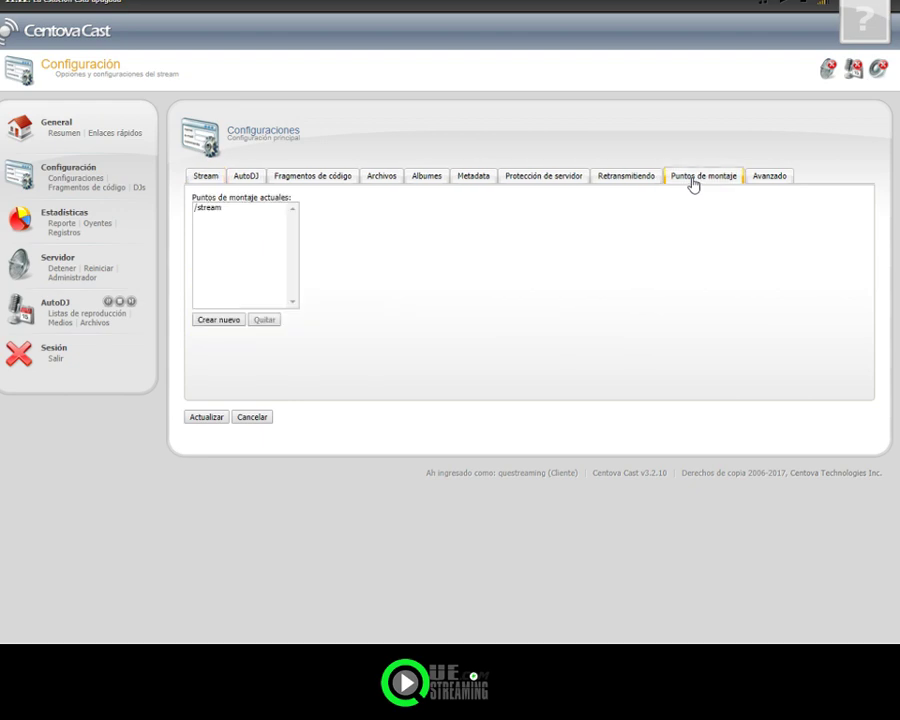
click(209, 210)
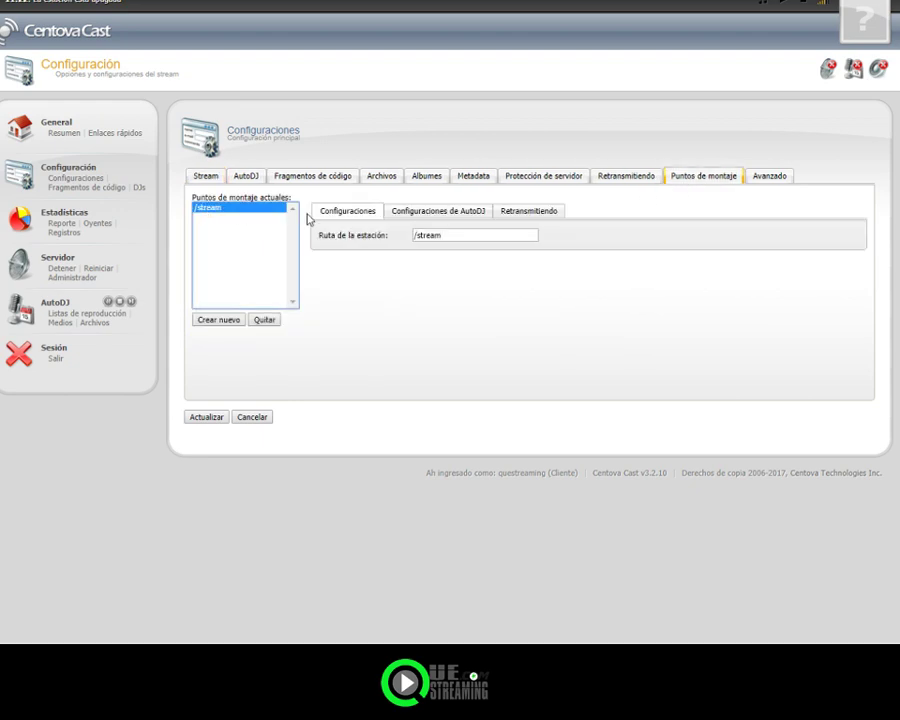
click(412, 211)
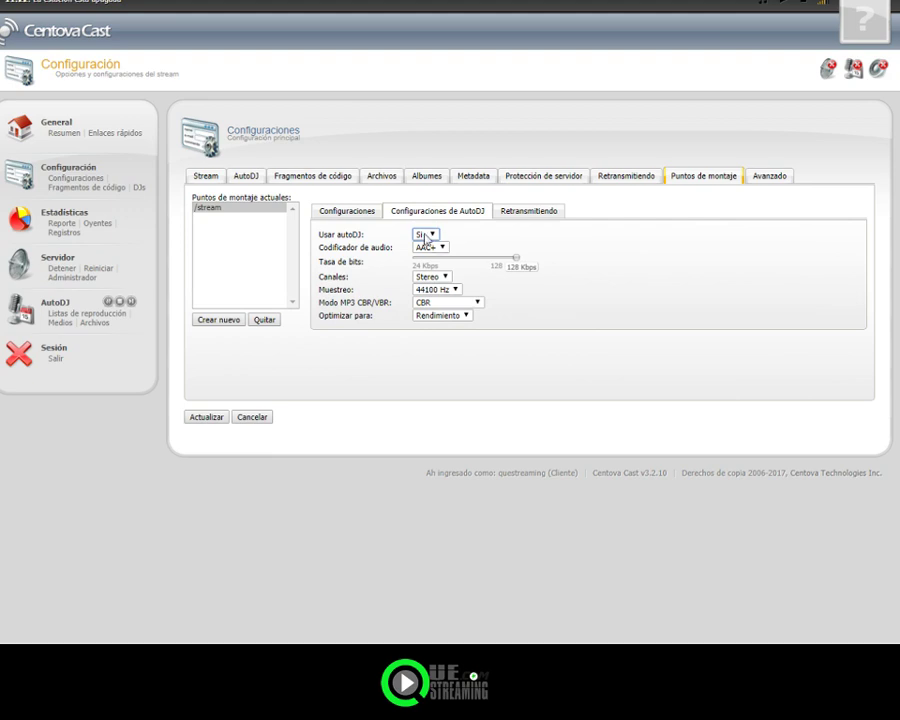
click(436, 250)
drag(515, 259, 433, 259)
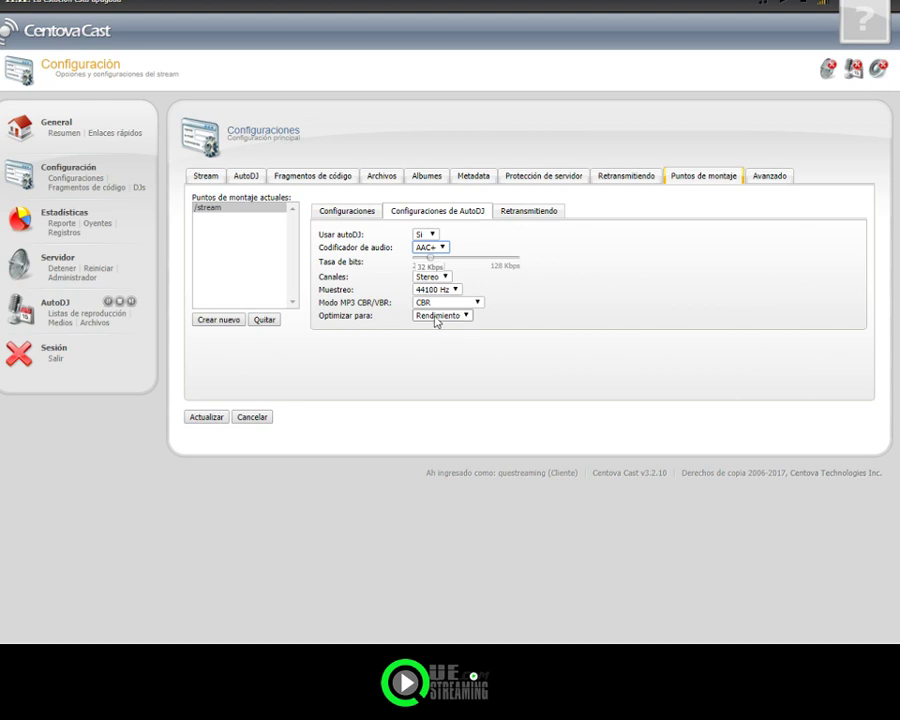
click(208, 416)
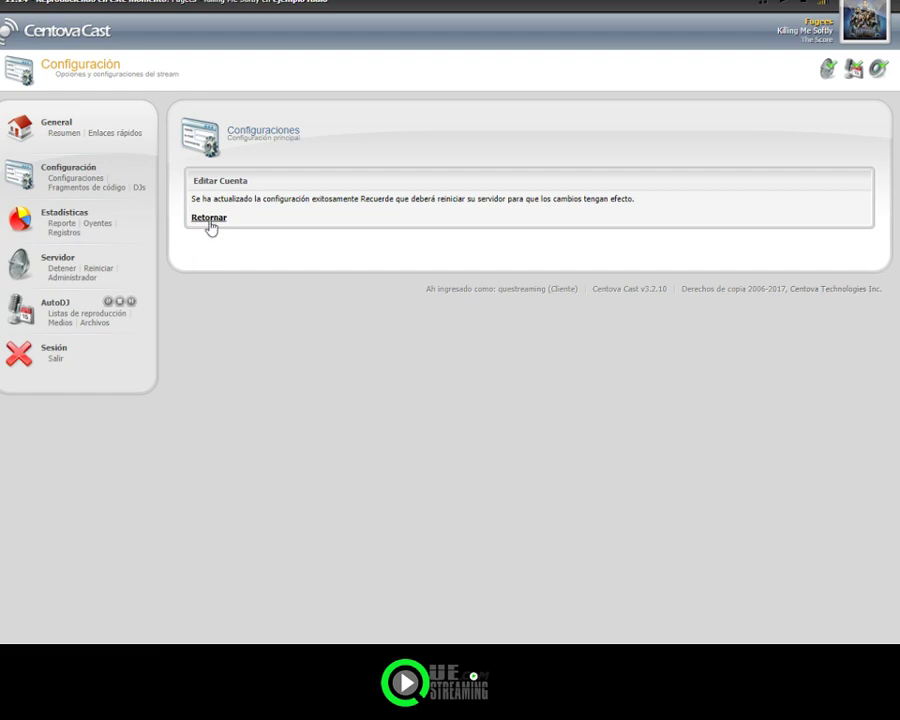
click(209, 218)
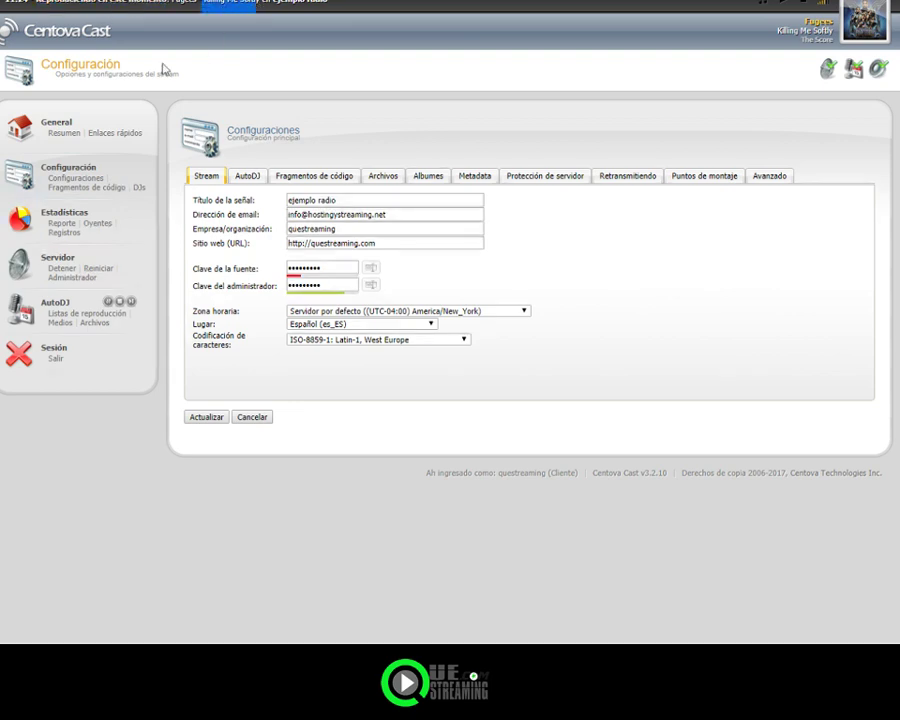
Step: Return to the General summary, then open the DJs administration page under Configuración
click(74, 133)
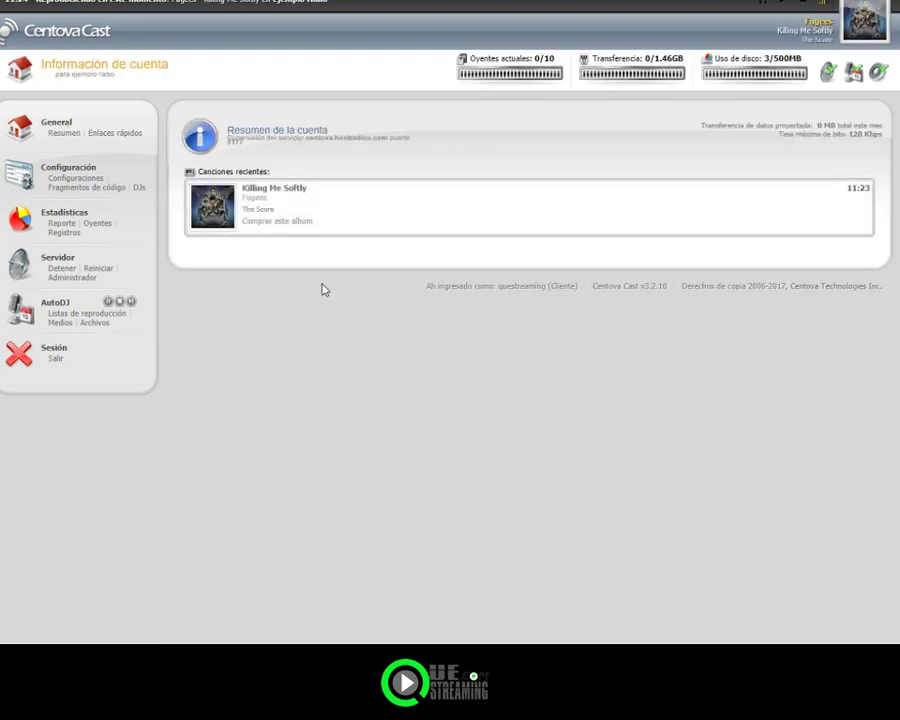
click(140, 188)
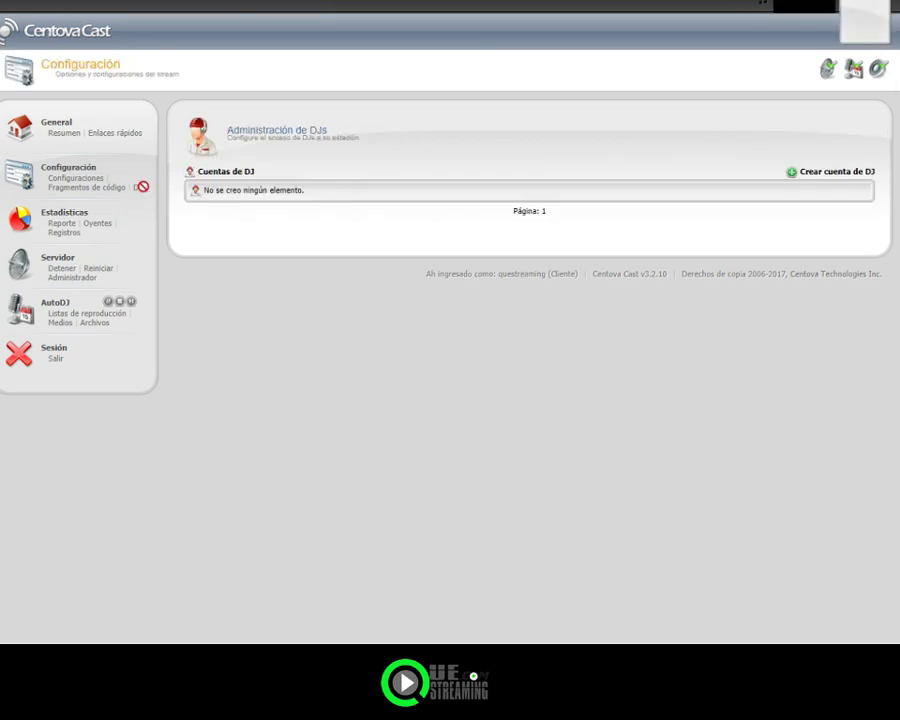
Step: Start a new DJ account with username 'demo' and fill in both password fields
click(822, 174)
click(290, 202)
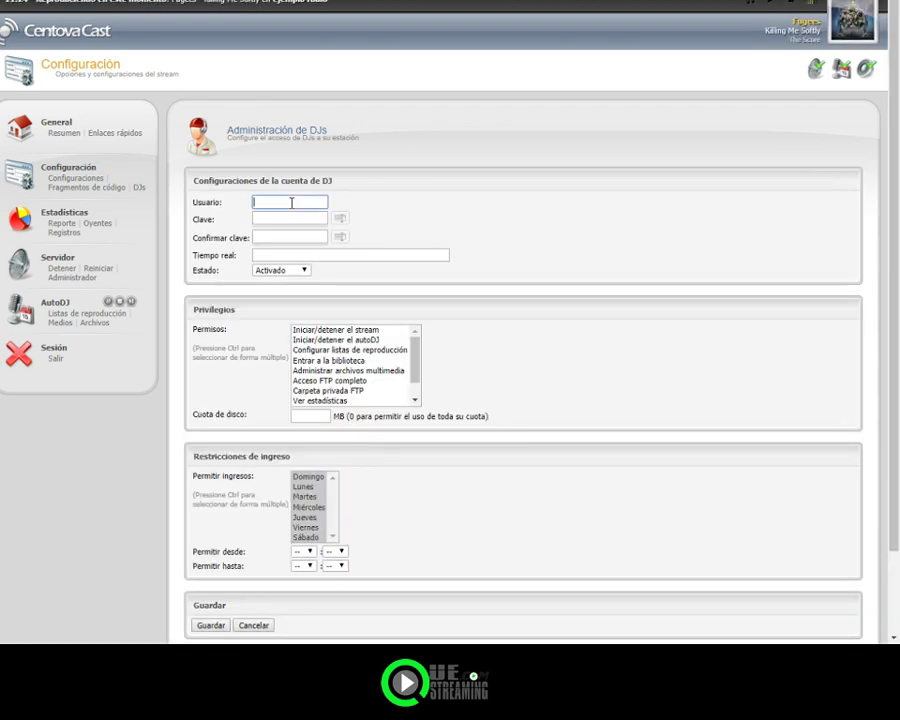
key(BackSpace)
key(BackSpace)
key(BackSpace)
key(BackSpace)
click(291, 219)
click(340, 218)
click(315, 236)
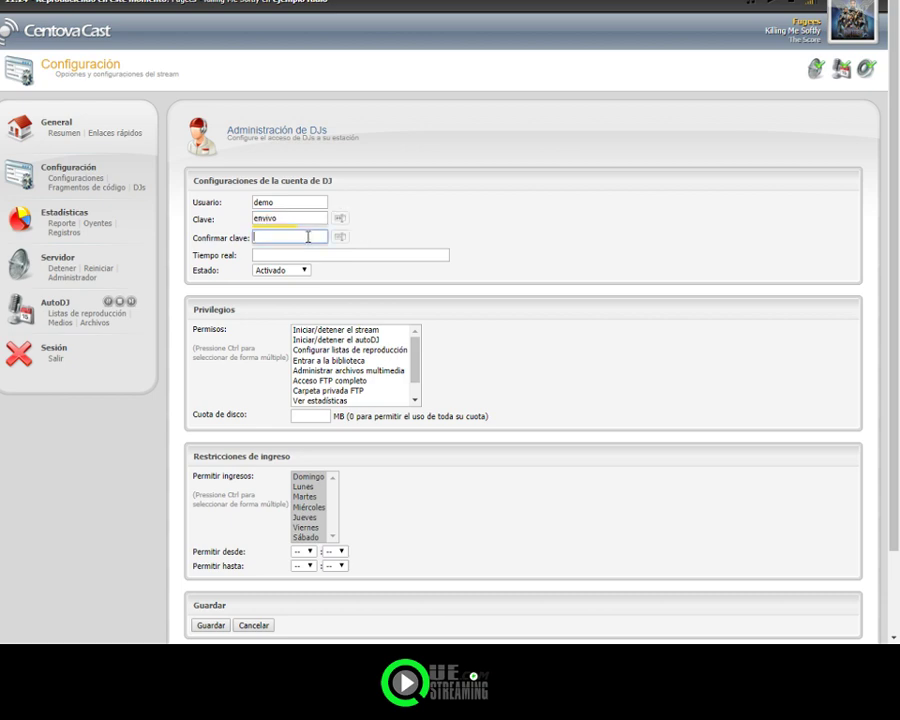
click(341, 240)
Step: Set real-time name 'trasmitiendo en vivo', grant all privileges, disk quota 0, and save
click(338, 254)
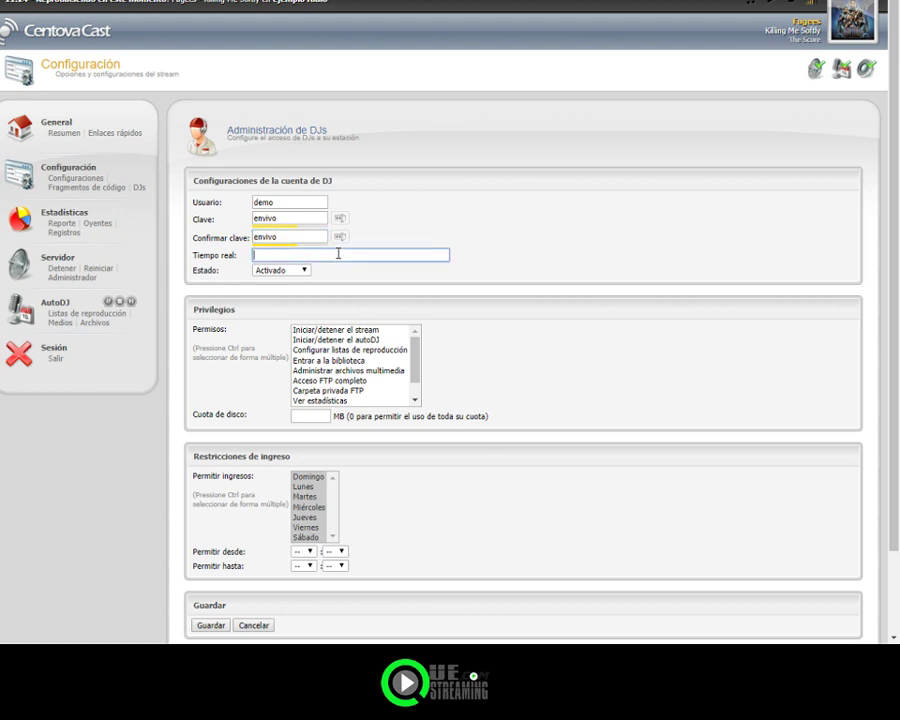
text(trasmitiendo en vivo)
click(327, 332)
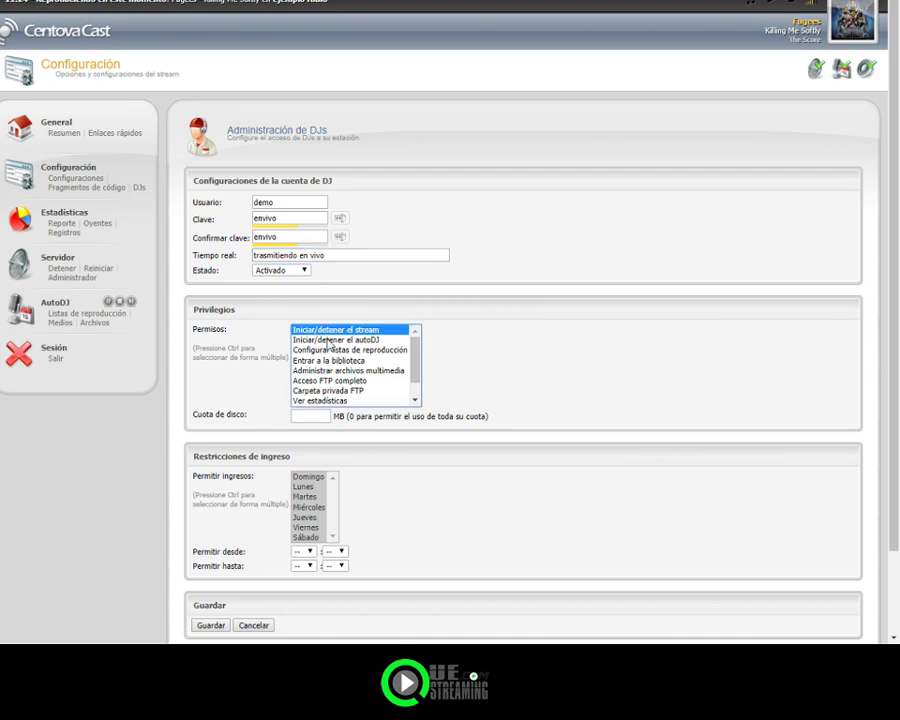
ctrl+click(322, 341)
drag(323, 349, 331, 403)
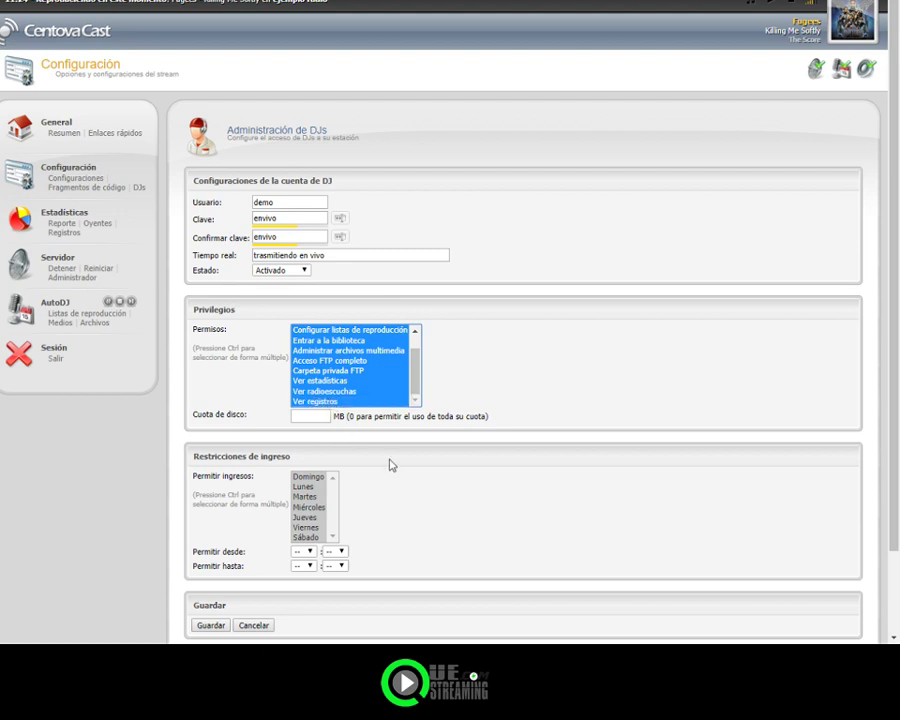
scroll(458, 494, down, 2)
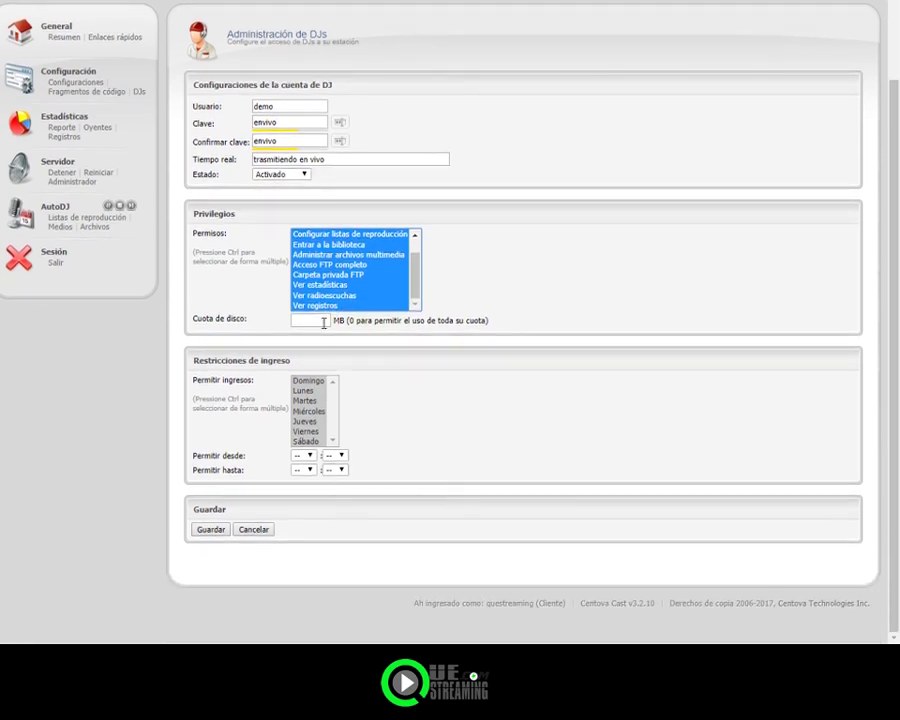
click(322, 320)
text(0)
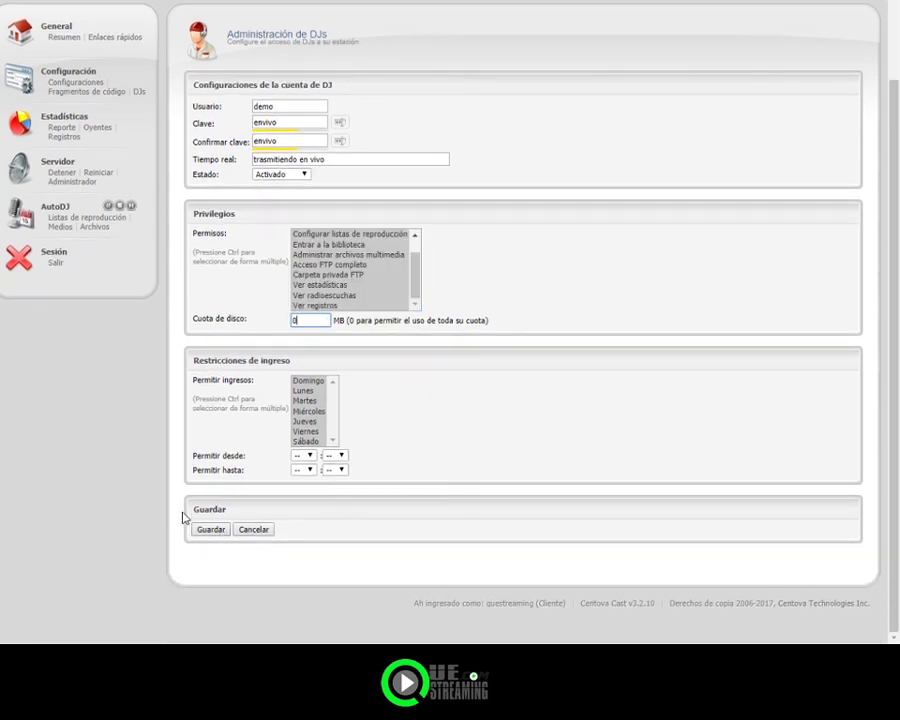
click(210, 529)
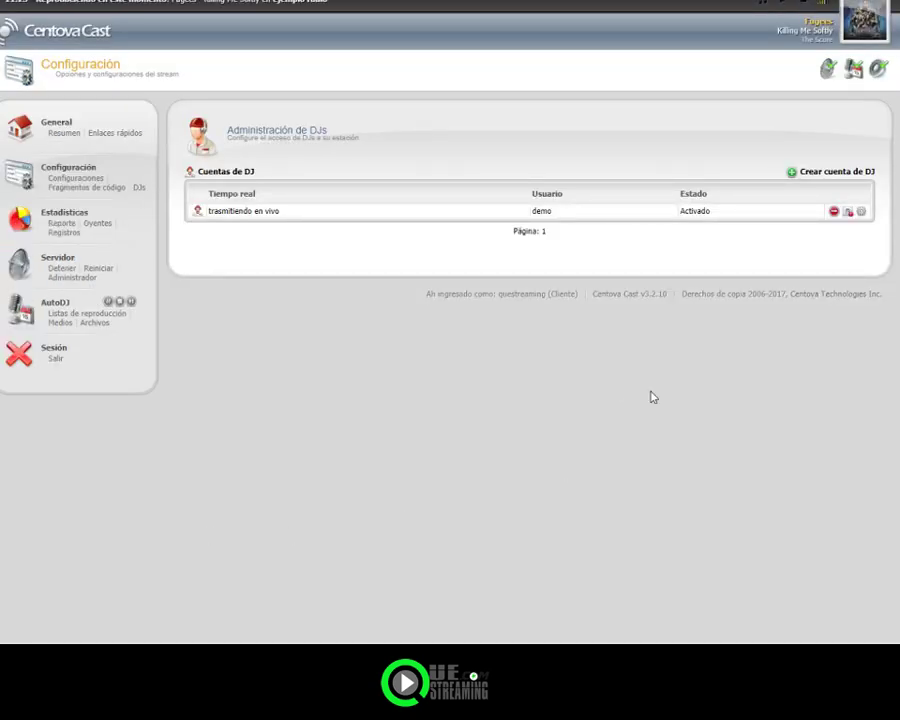
Step: Restart the stream server, confirm with Aceptar, and return to the account summary
click(105, 269)
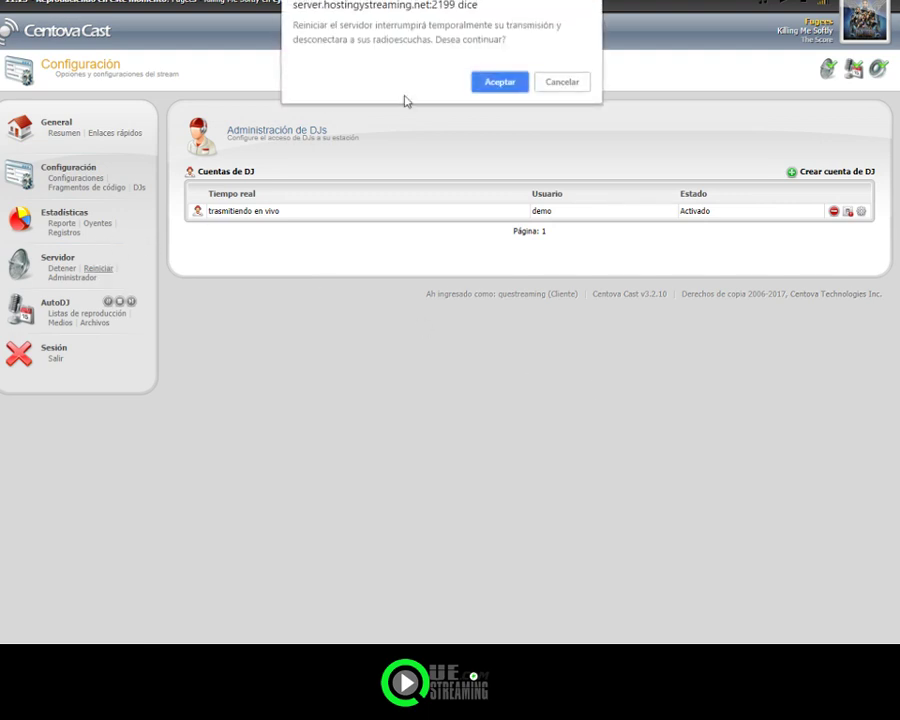
click(486, 84)
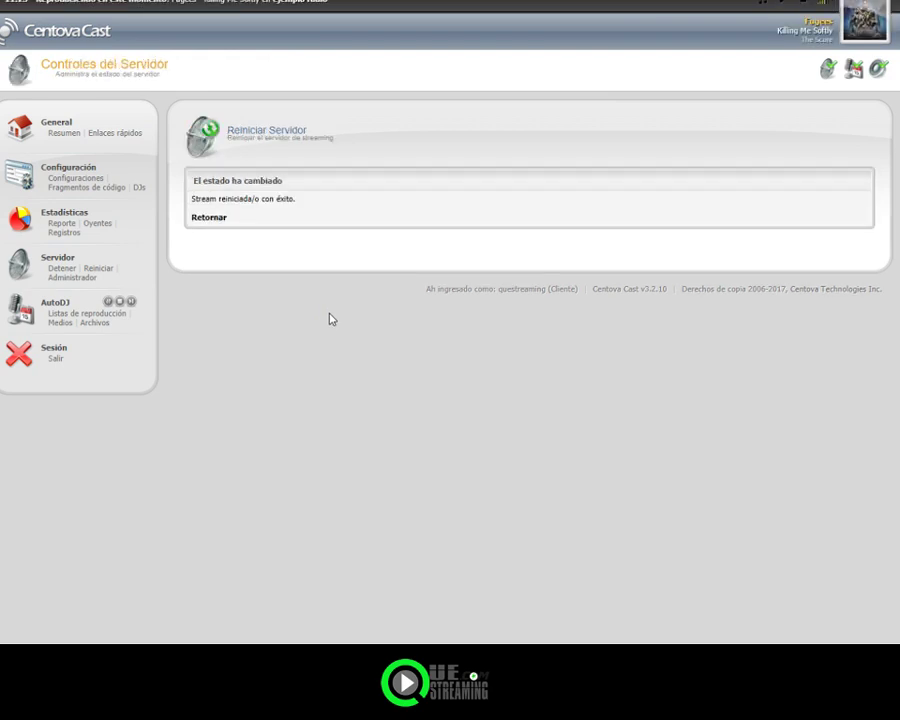
click(196, 218)
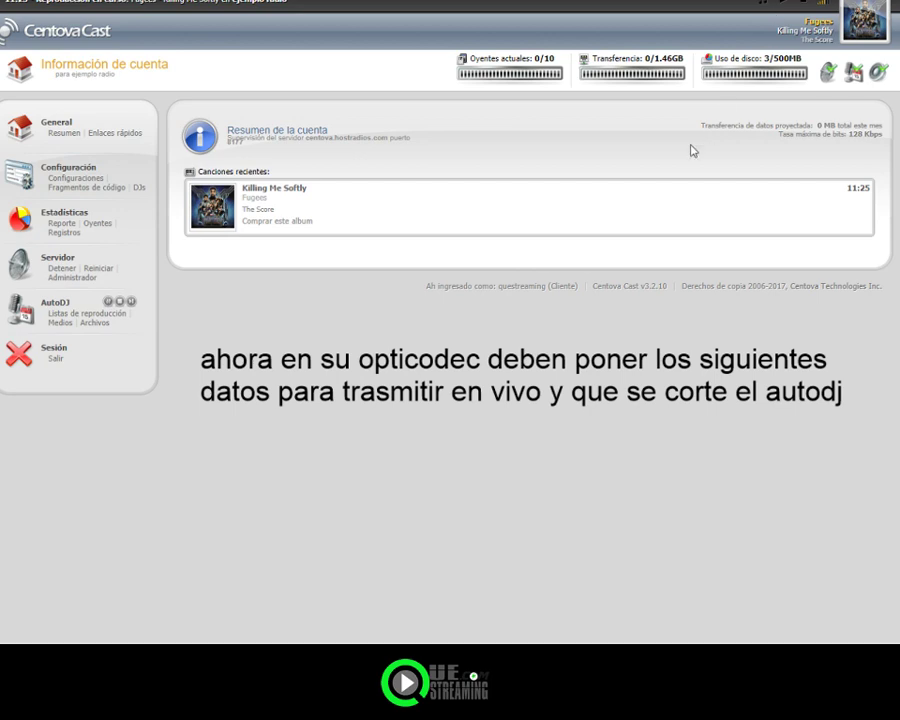
Step: Open Enlaces rápidos and highlight the live-source details: SHOUTcast, host 190.114.254.141, port 8179
click(114, 136)
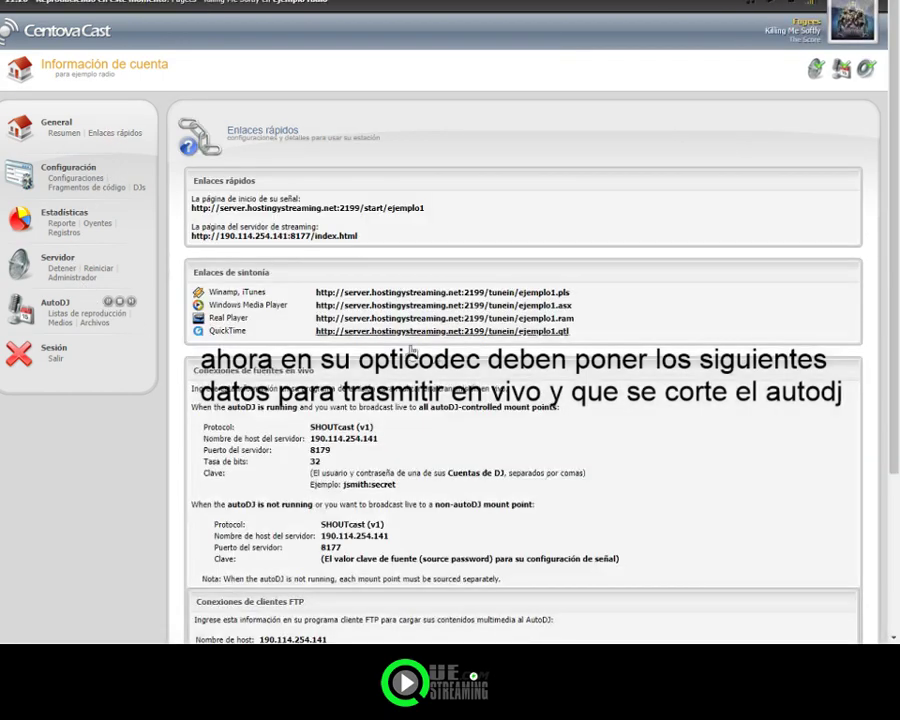
scroll(645, 406, down, 1)
scroll(645, 406, down, 3)
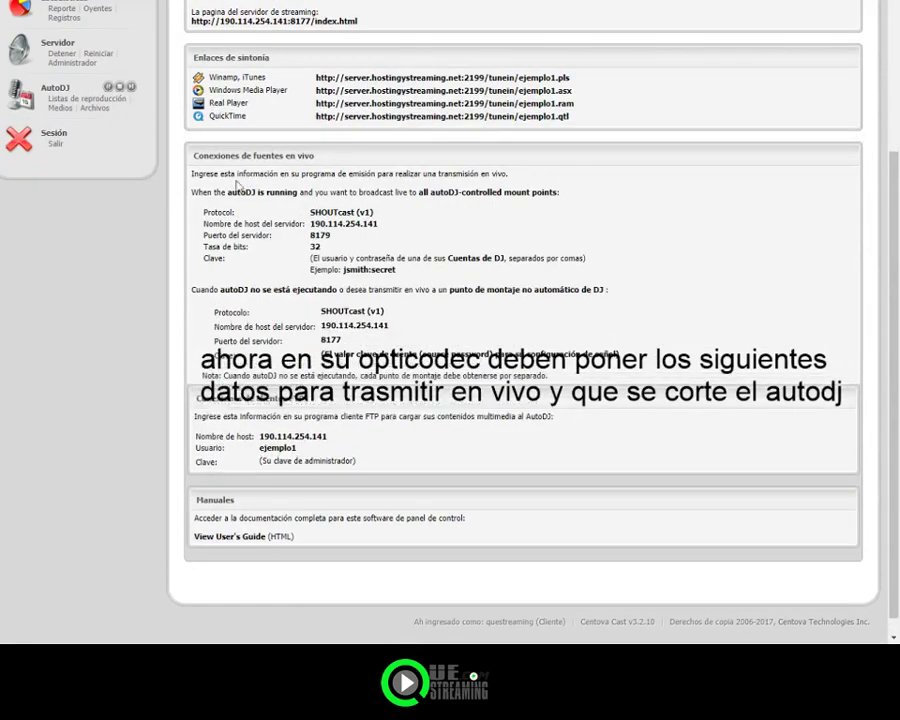
drag(192, 187, 512, 196)
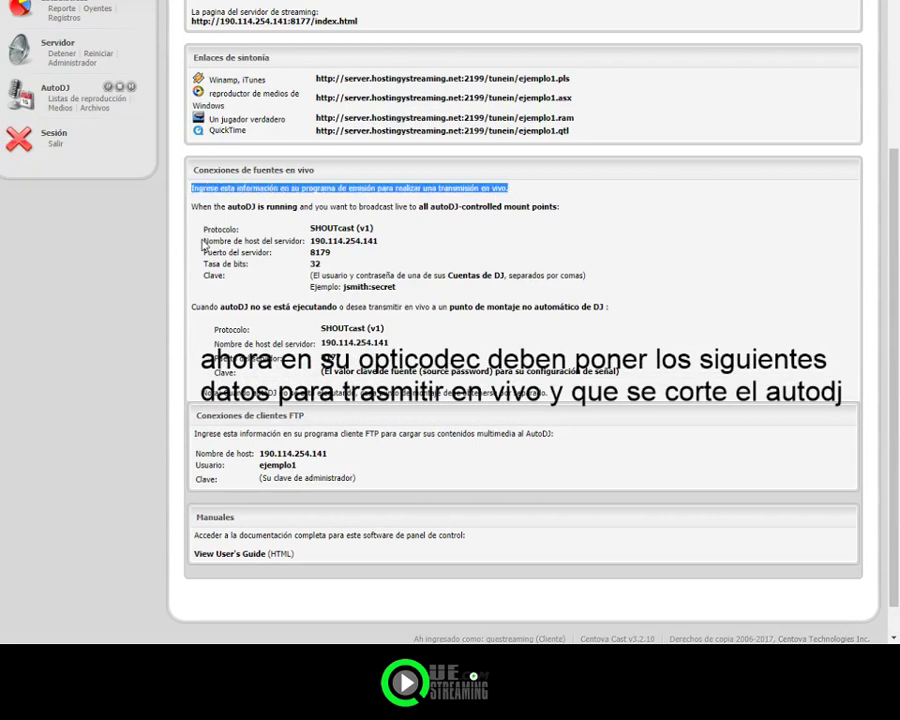
drag(203, 228, 331, 253)
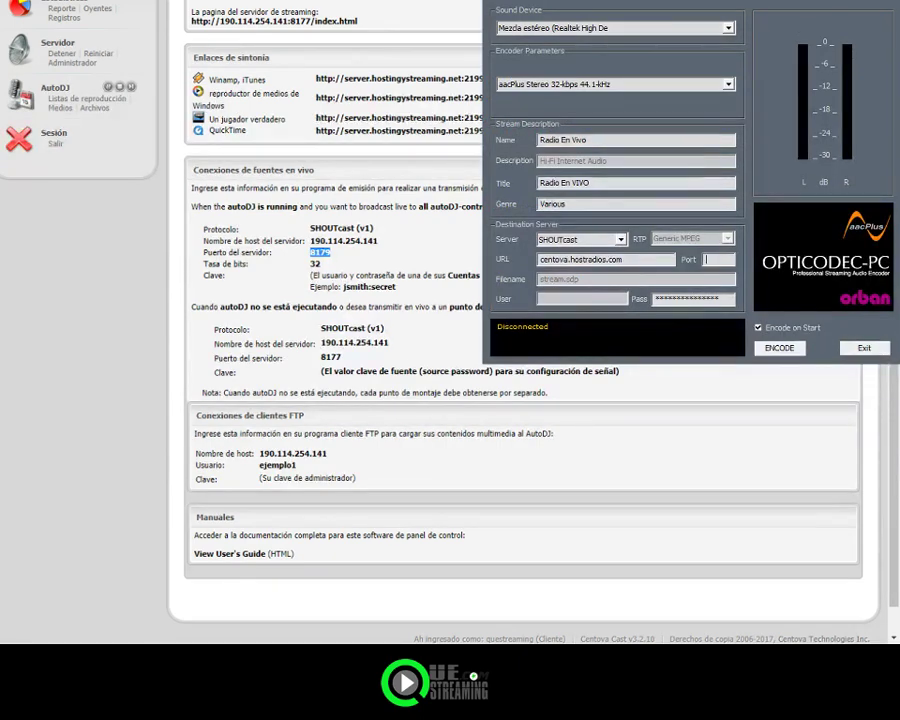
Step: Copy host 190.114.254.141 and paste it over the encoder's old server URL
click(718, 259)
drag(379, 241, 311, 241)
key(ctrl+c)
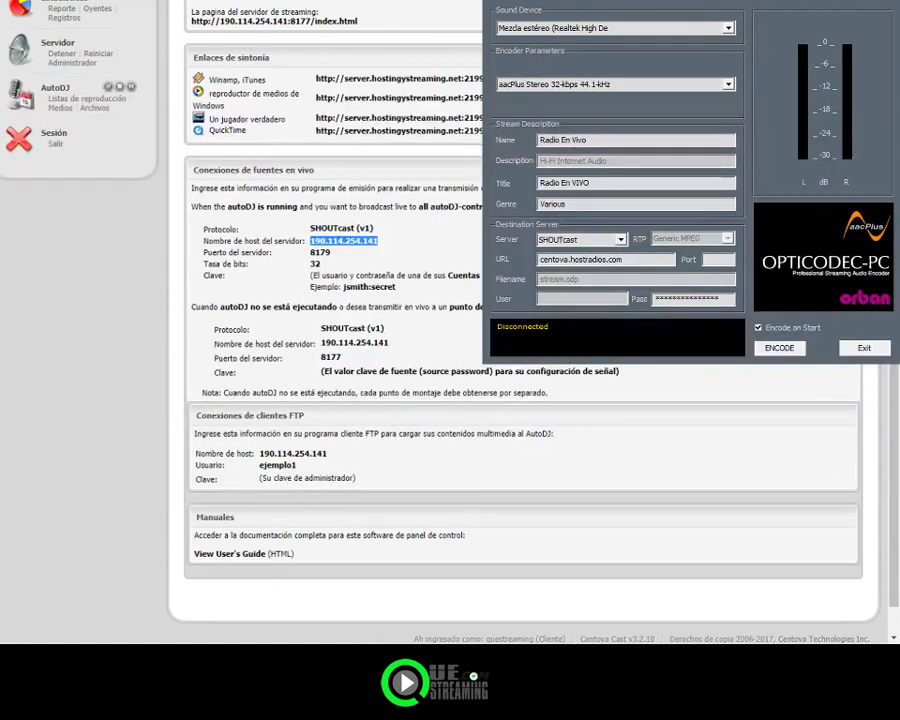
click(627, 260)
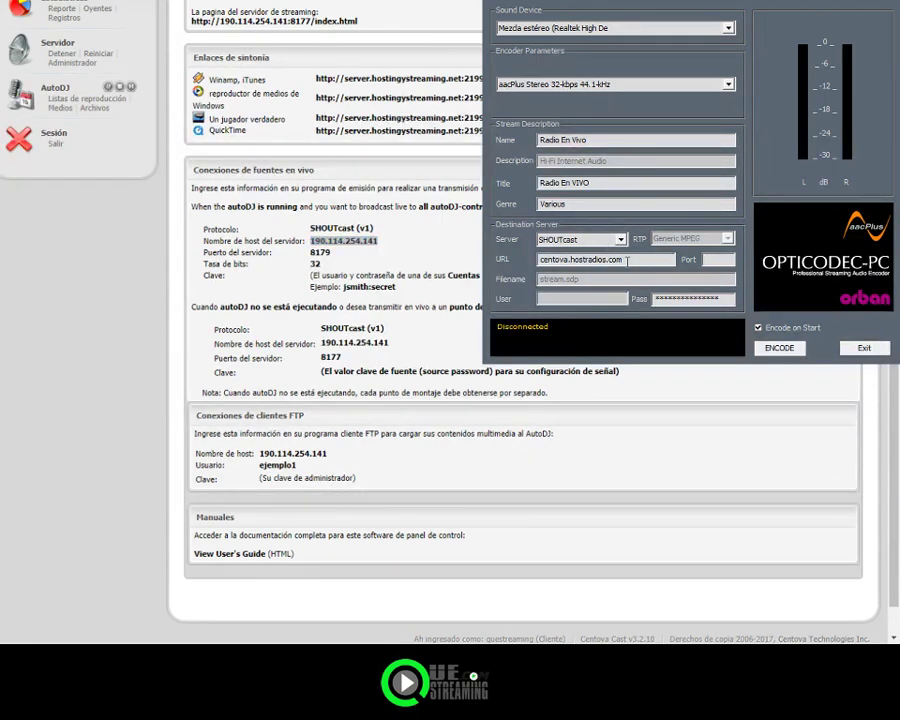
double_click(627, 260)
key(ctrl+v)
Step: Copy port 8179 from the connection details into the encoder's Port field
click(722, 262)
drag(310, 241, 332, 253)
double_click(319, 252)
key(ctrl+c)
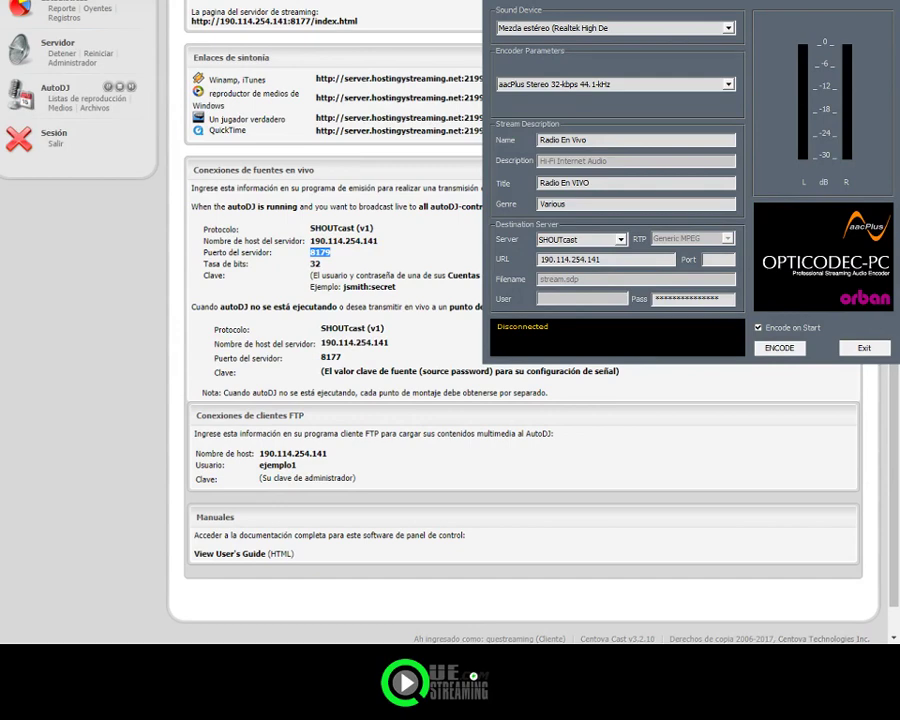
click(718, 259)
key(ctrl+v)
Step: Fill the encoder's password field and bring up Centova Cast's DJ accounts page
click(712, 298)
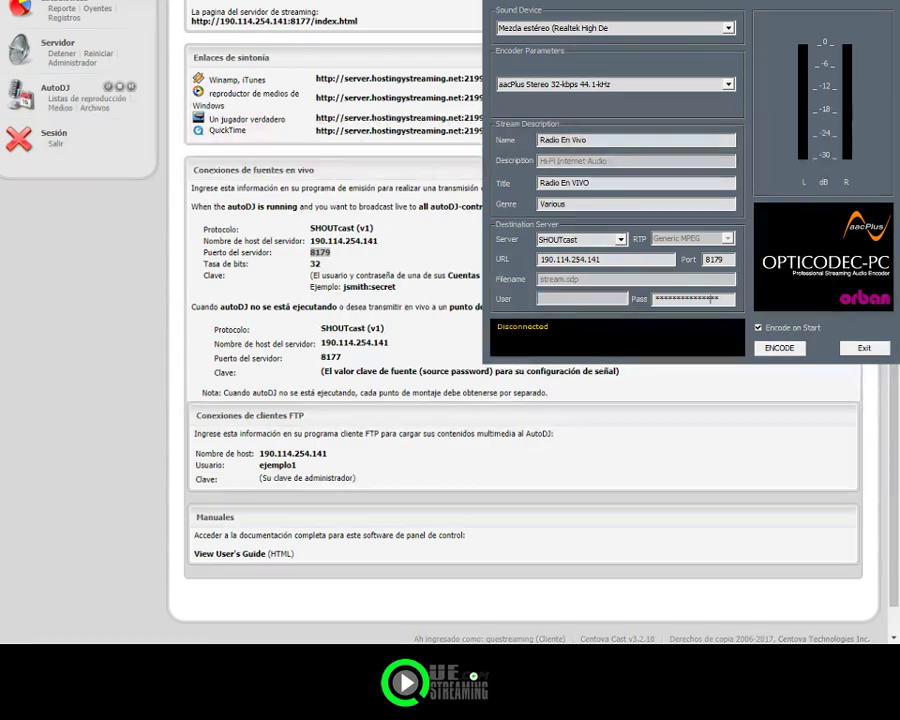
drag(343, 287, 398, 287)
scroll(400, 290, up, 3)
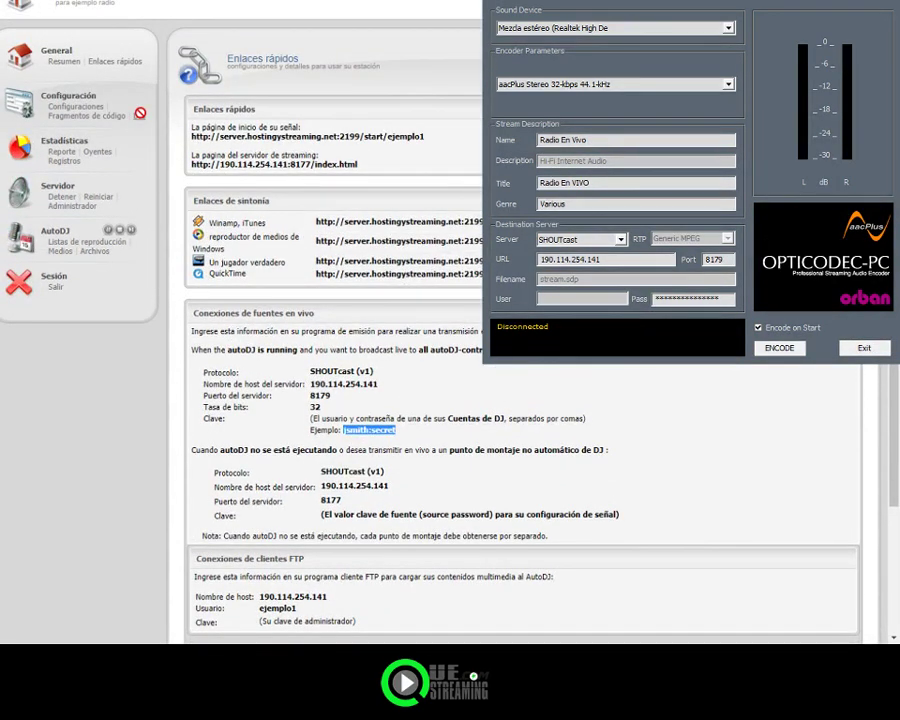
click(140, 114)
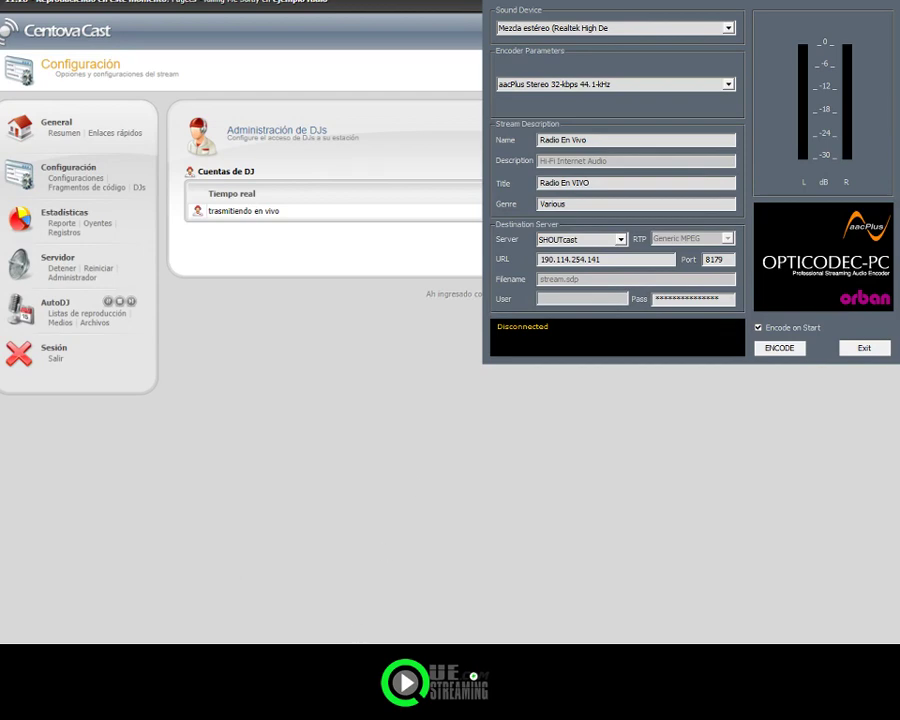
Step: Replace the encoder's Pass field with the DJ account password, returning Centova Cast to the account summary
drag(718, 298, 650, 300)
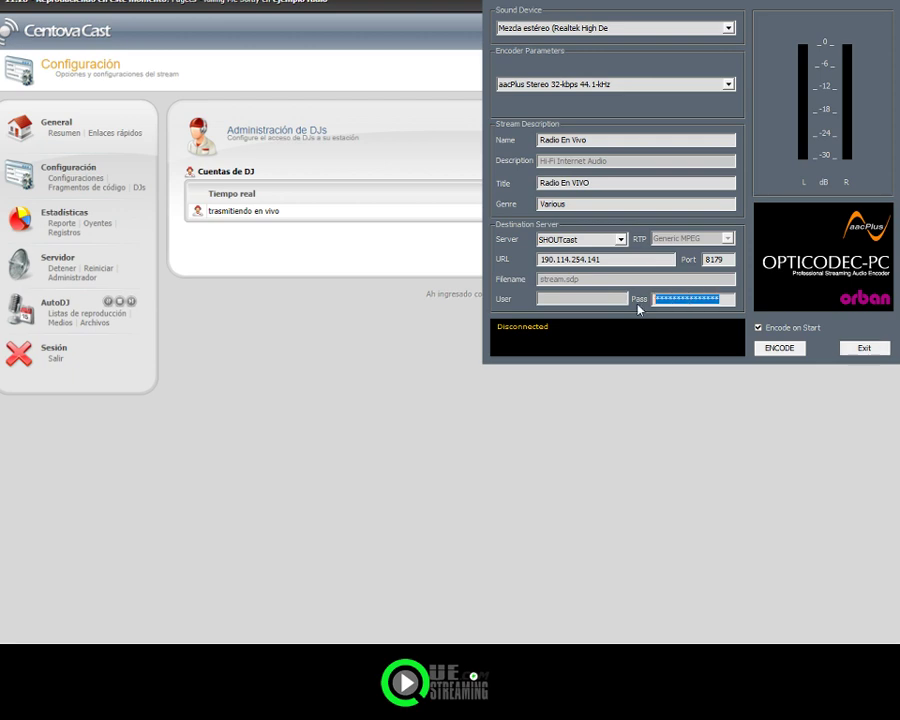
text(*****)
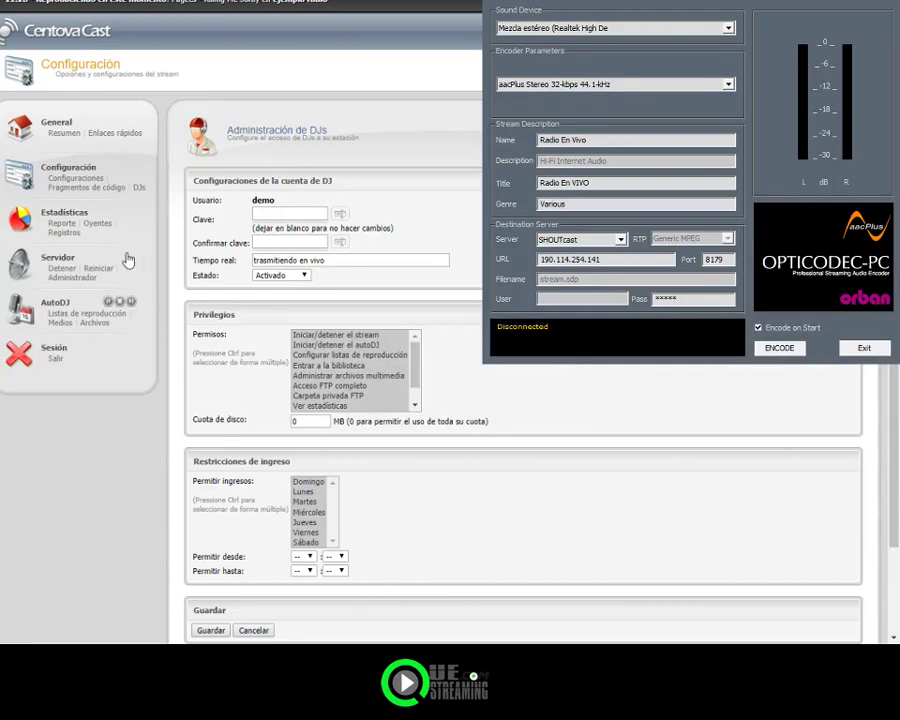
click(64, 134)
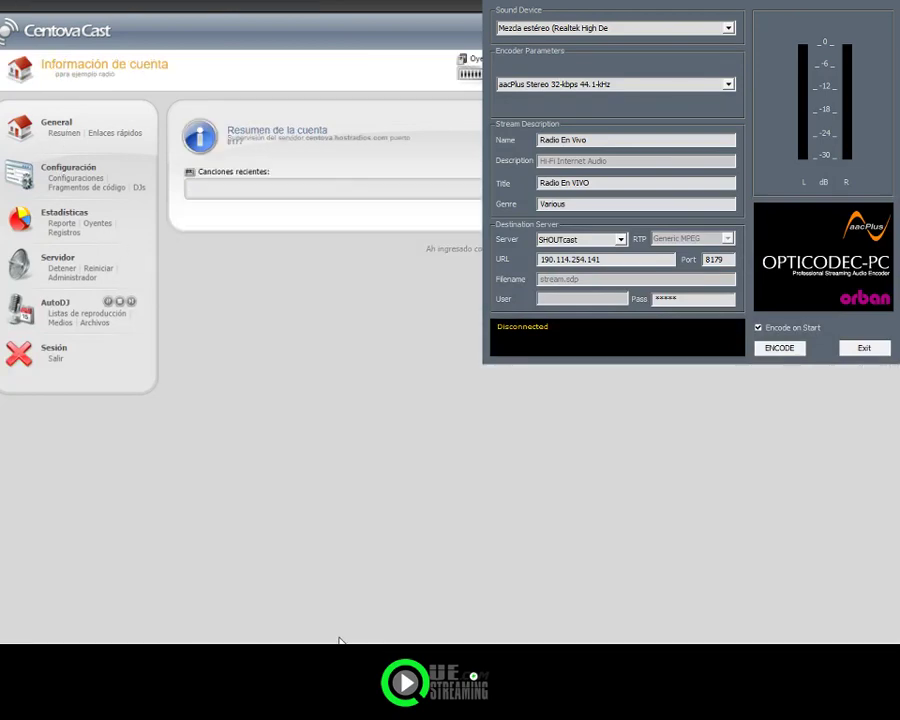
click(690, 298)
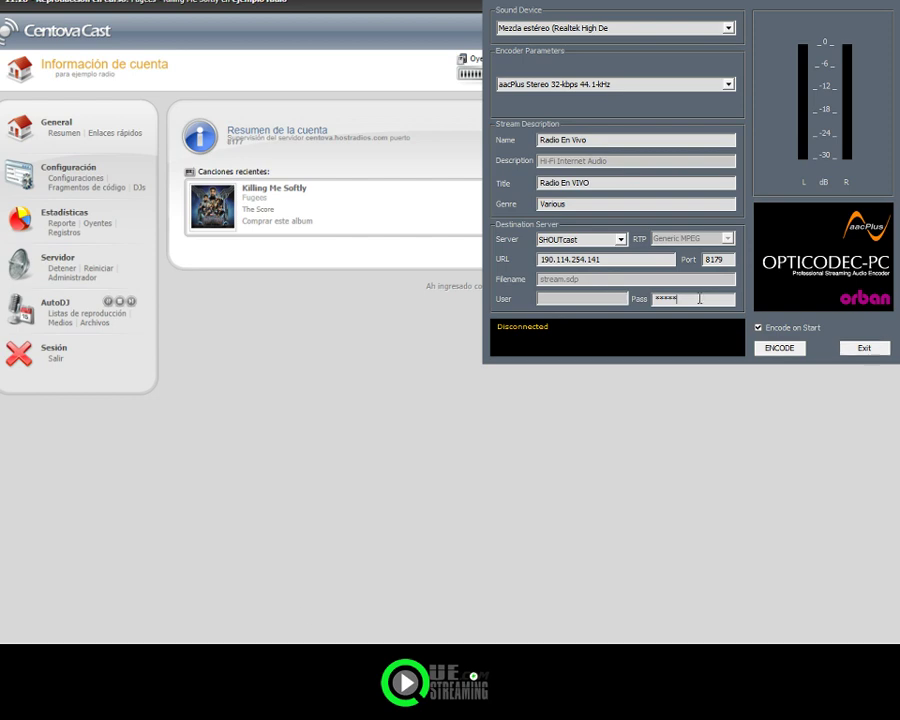
Step: Start encoding live to 190.114.254.141:8179, then open Centova Cast's quick links page
click(778, 348)
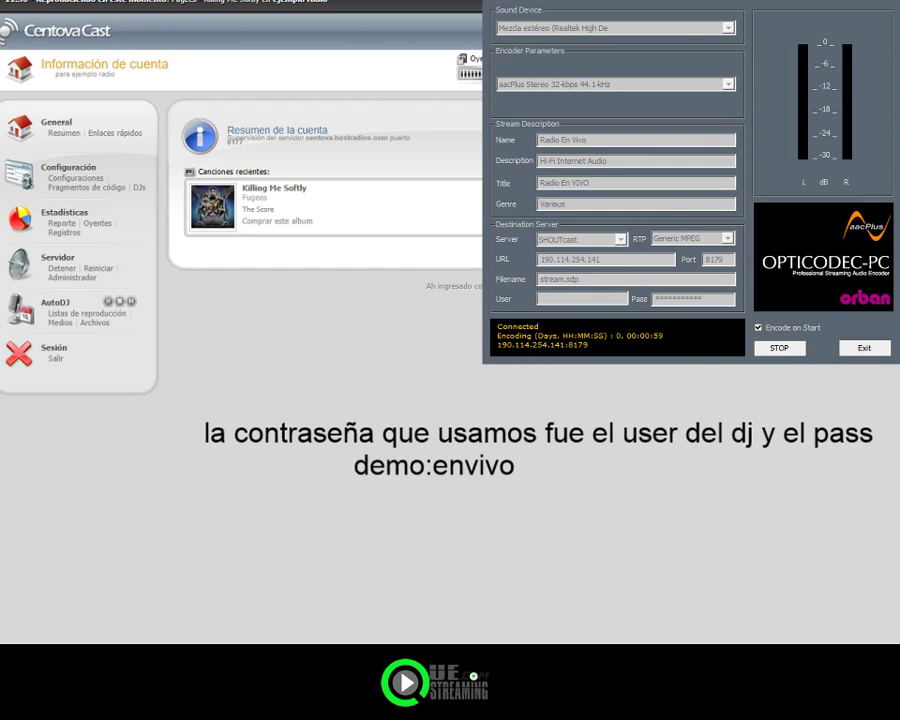
click(65, 134)
click(104, 136)
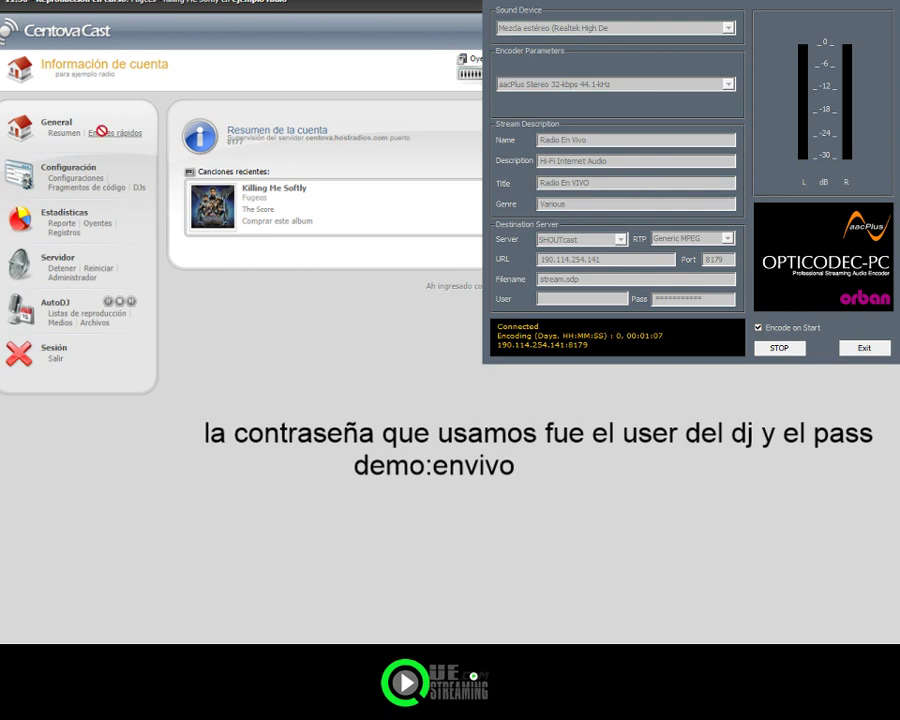